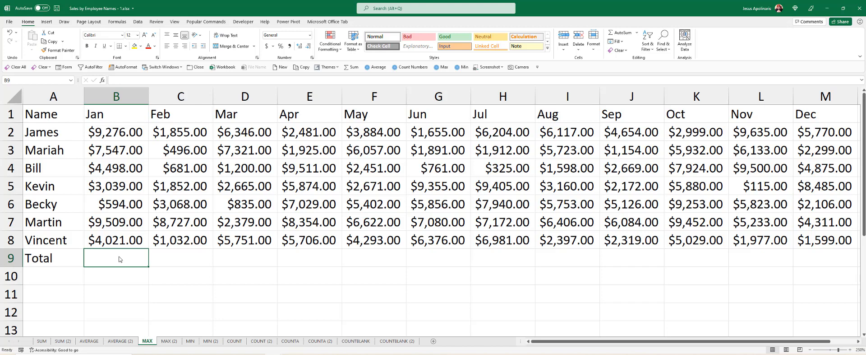
Enter the formula =MAX(B2:B8) in cell B9 to return the highest January sales value.
text(=)
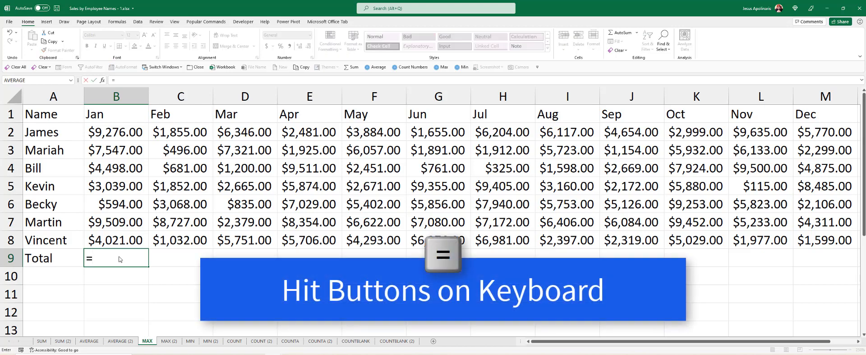
text(max)
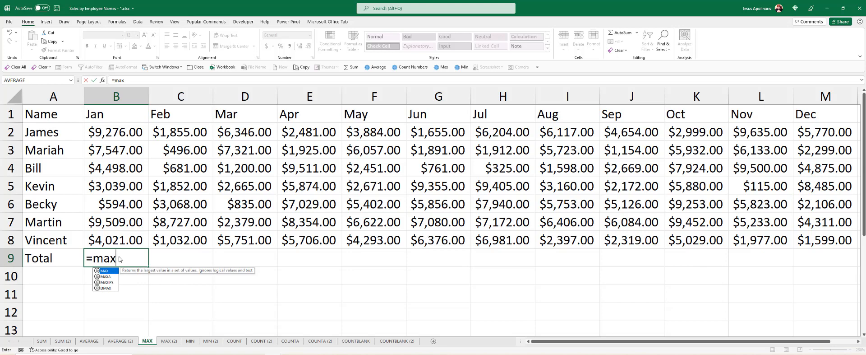
key(Tab)
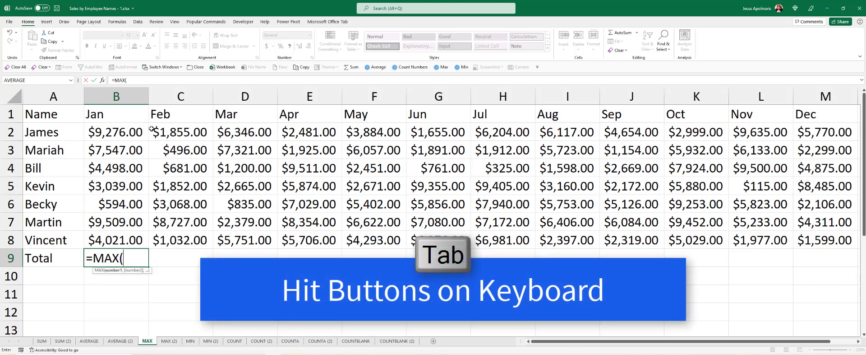
drag(117, 129, 151, 234)
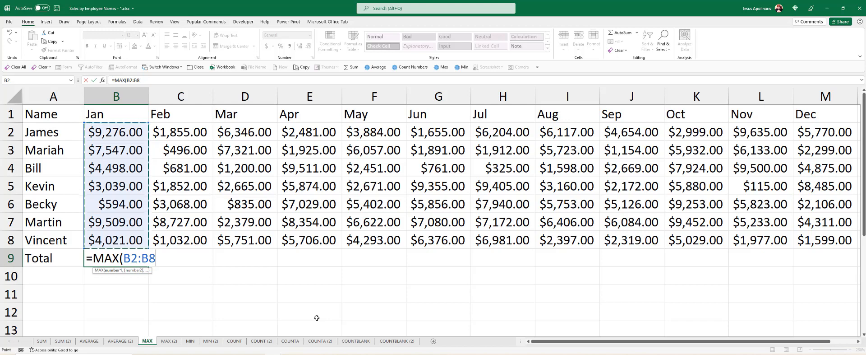
text())
key(Return)
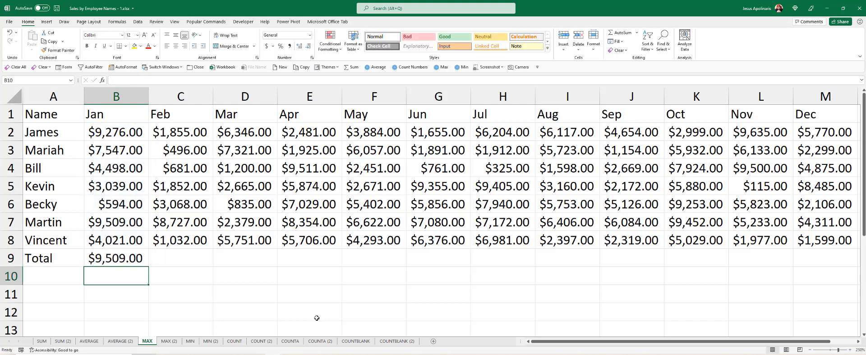
click(115, 255)
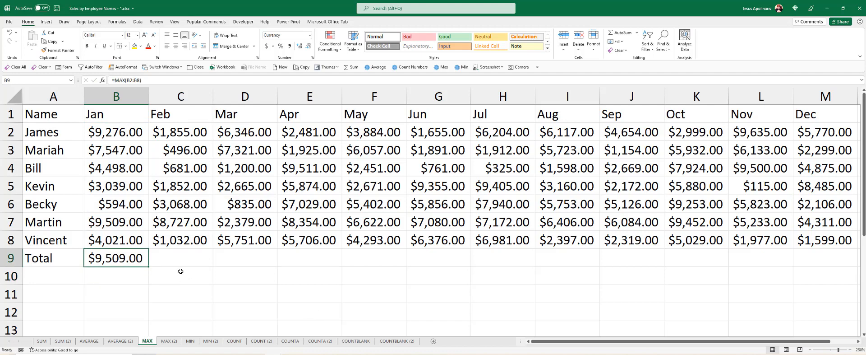
Highlight the highest January sales value, cell B7, with a light gold fill color.
click(128, 221)
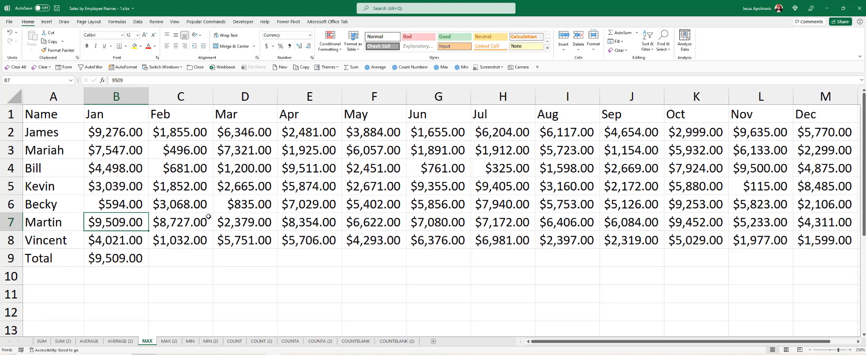
right_click(134, 226)
click(172, 240)
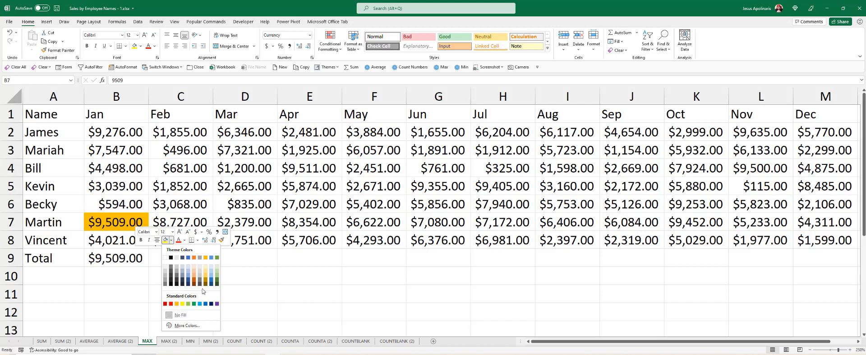
click(193, 270)
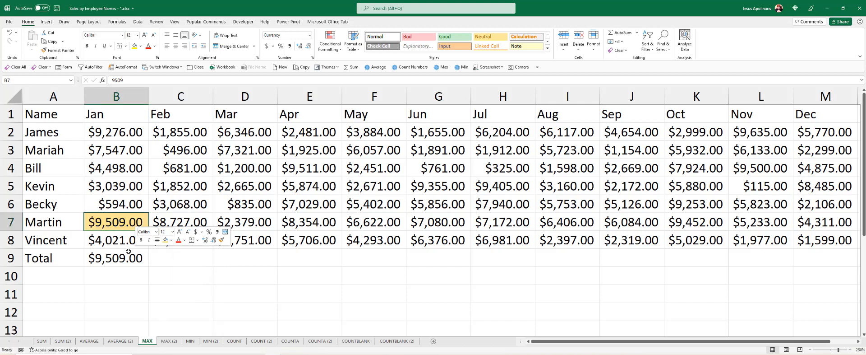
click(172, 241)
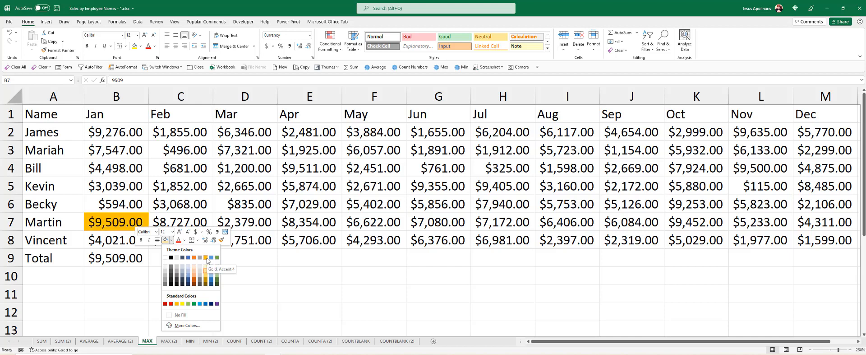
click(207, 272)
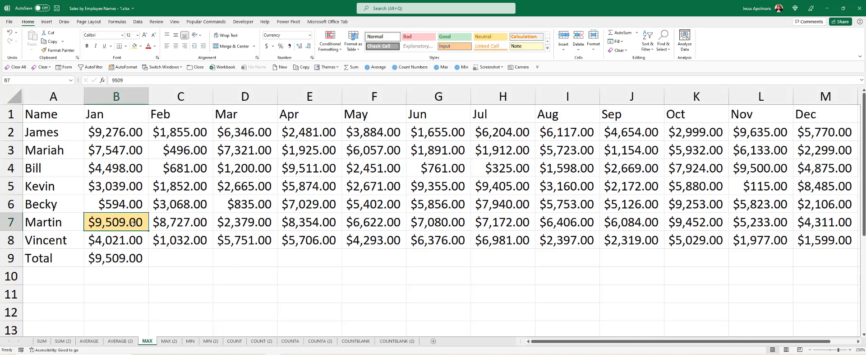
click(202, 278)
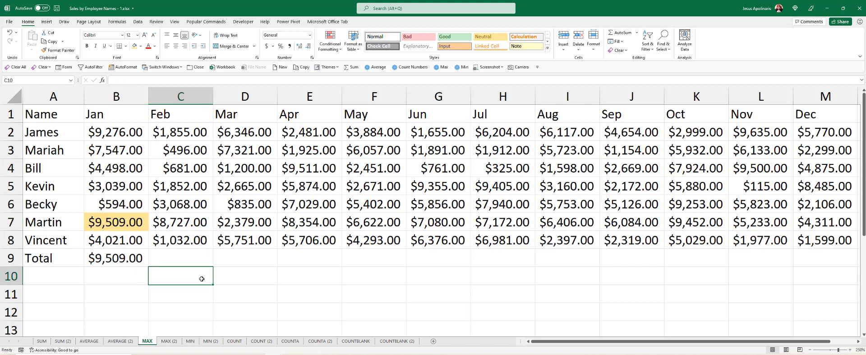
click(121, 222)
right_click(120, 222)
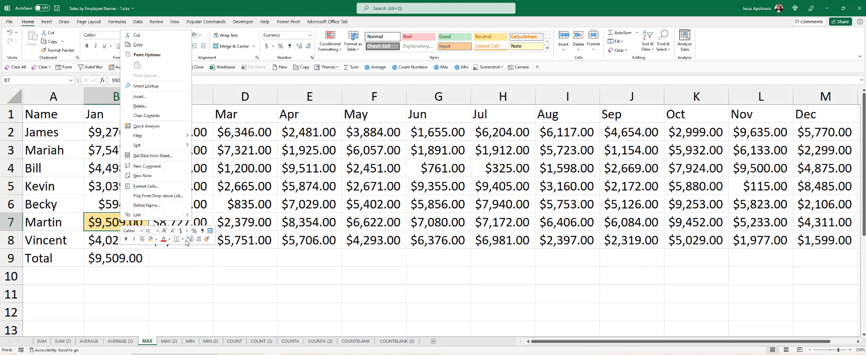
click(157, 239)
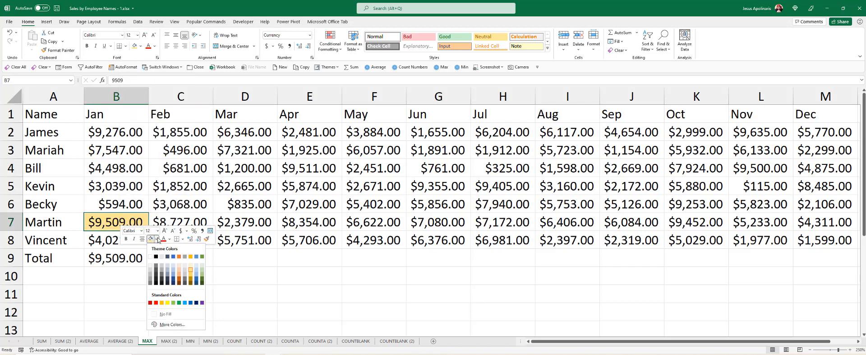
click(192, 272)
click(158, 271)
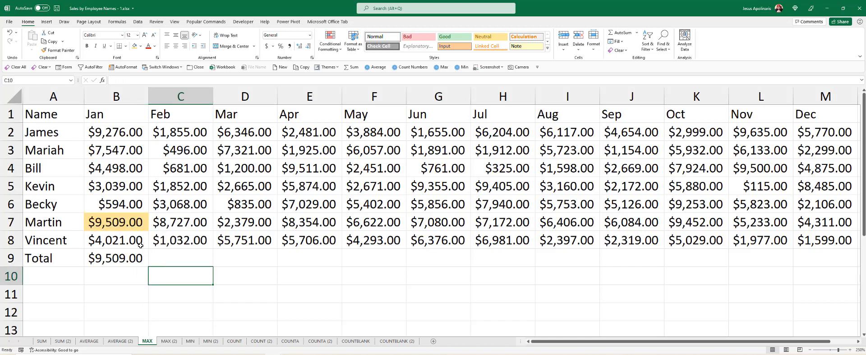
Enter the formula =MAX(C2:C8) in cell C9 to return the highest February sales value.
click(122, 257)
click(181, 259)
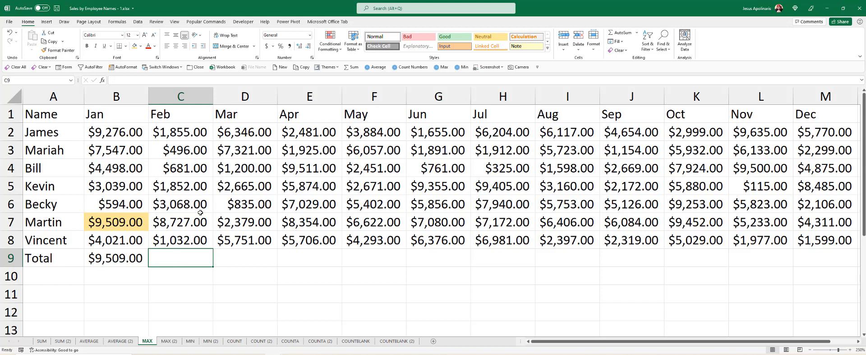
text(=)
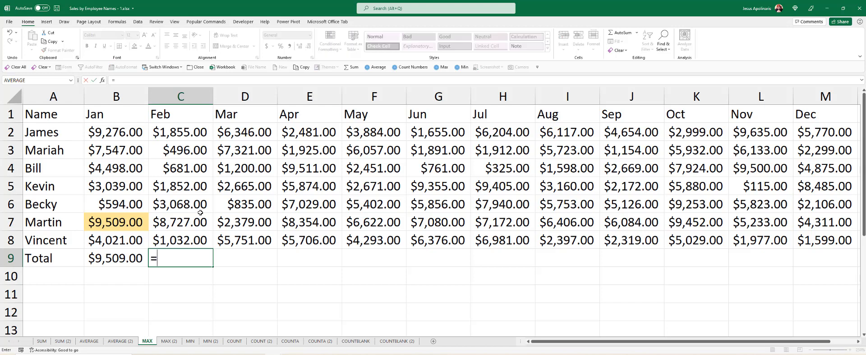
text(max)
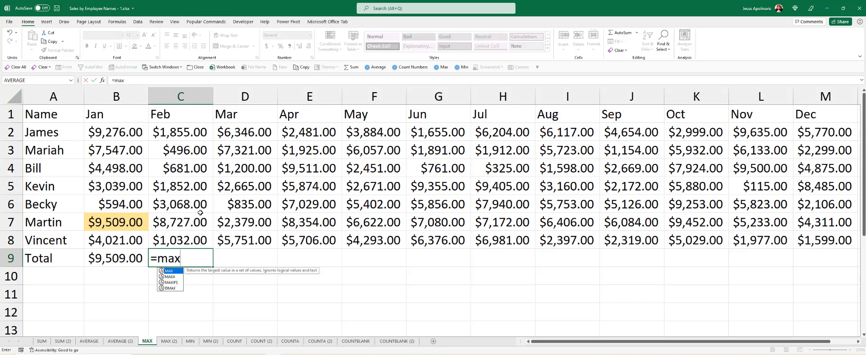
key(Tab)
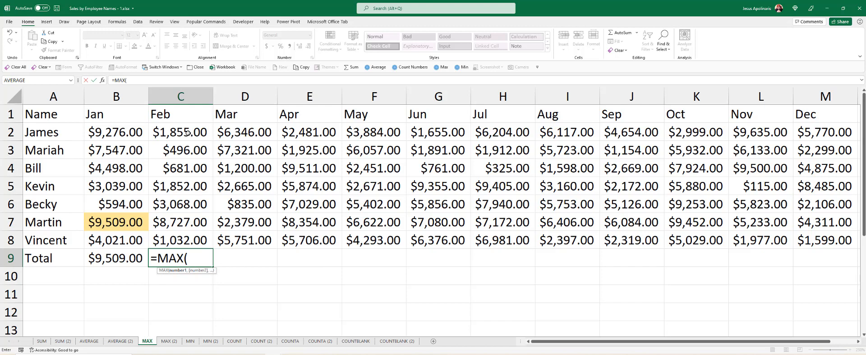
drag(188, 133, 192, 235)
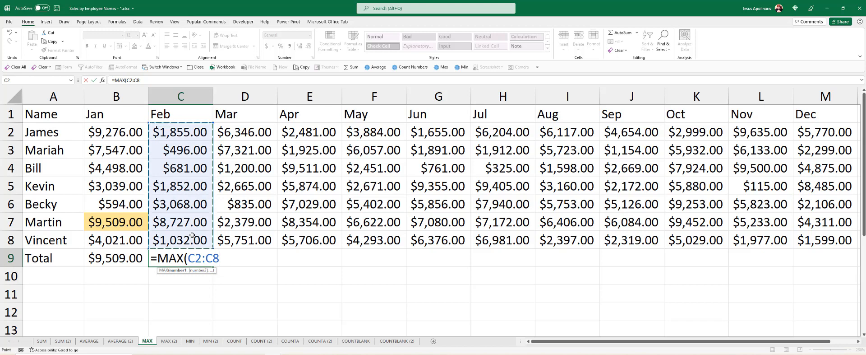
key(Return)
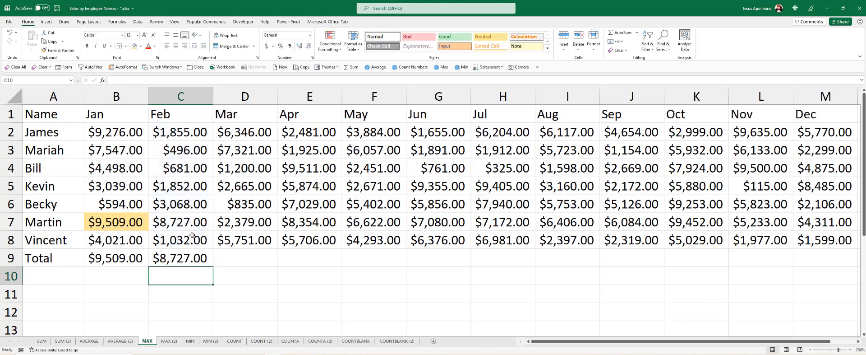
click(186, 258)
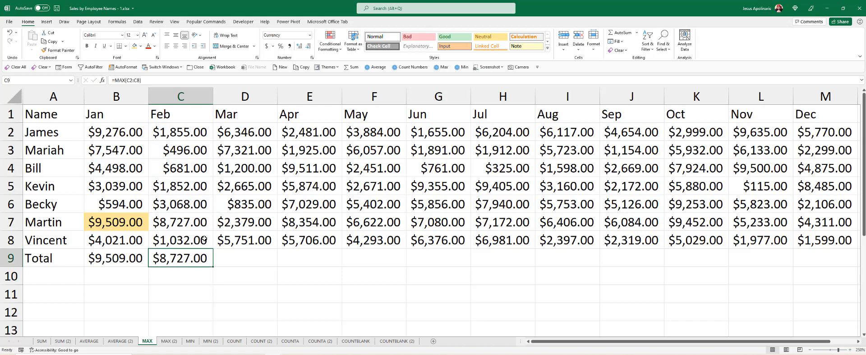
Fill cell C7 with the same light gold and check it against the formula in C9 and the range C2:C8.
click(189, 221)
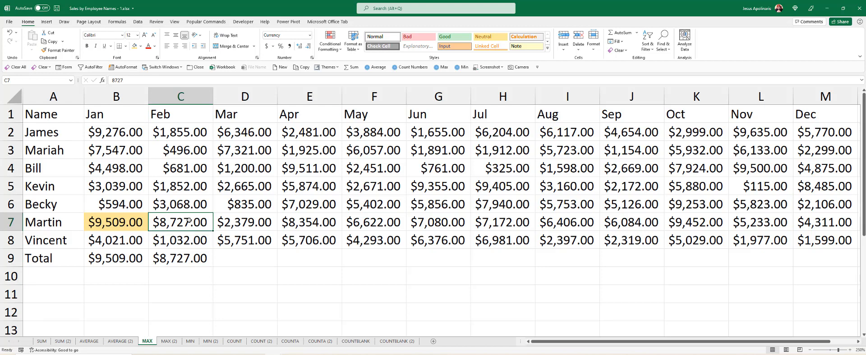
right_click(188, 221)
click(220, 239)
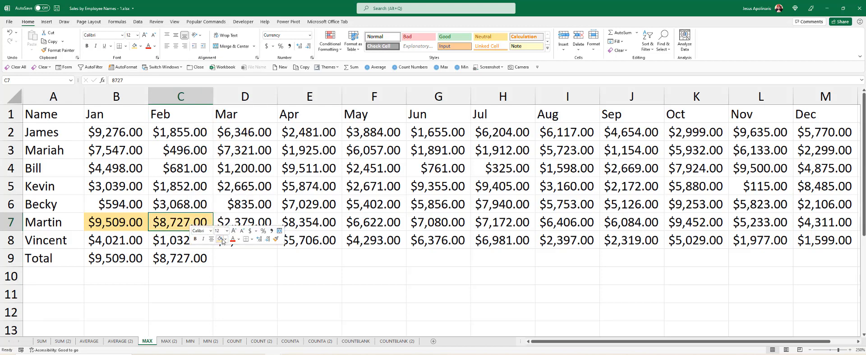
click(223, 261)
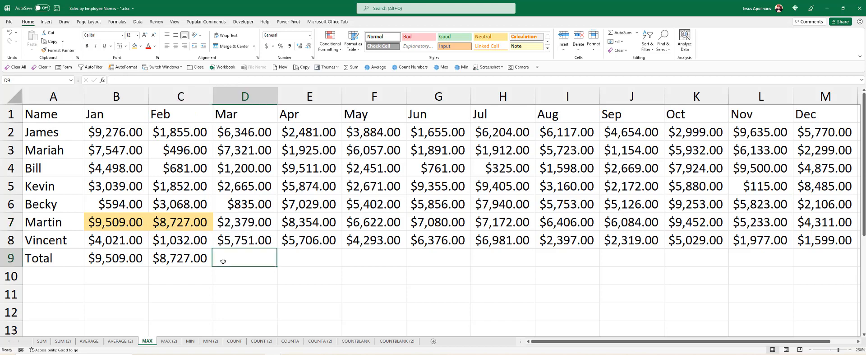
click(197, 221)
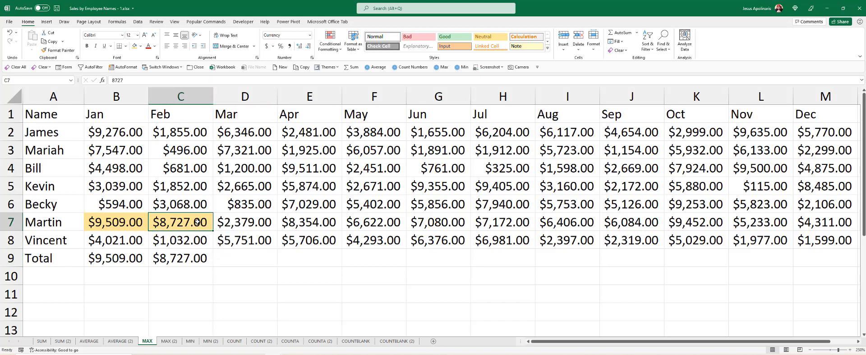
click(204, 261)
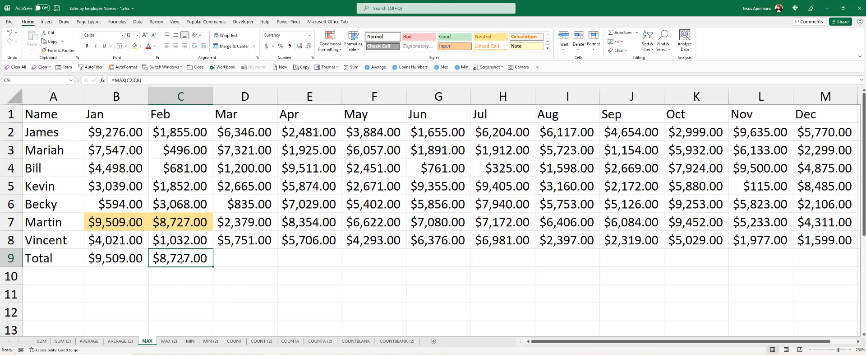
click(198, 221)
drag(191, 133, 183, 248)
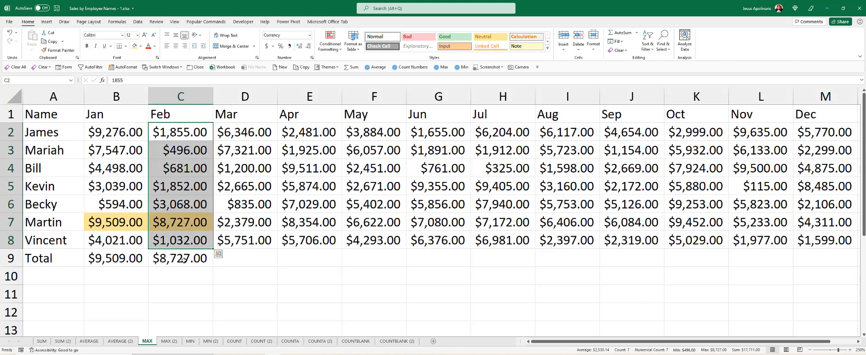
click(186, 259)
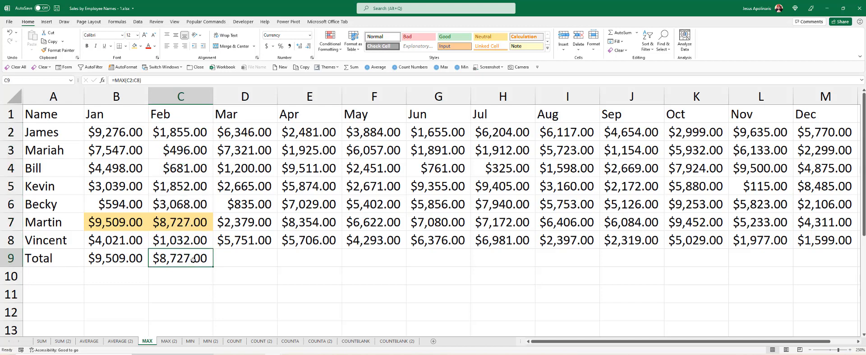
Insert the Max function from AutoSum in cell D9 for the March range D2:D8.
click(267, 261)
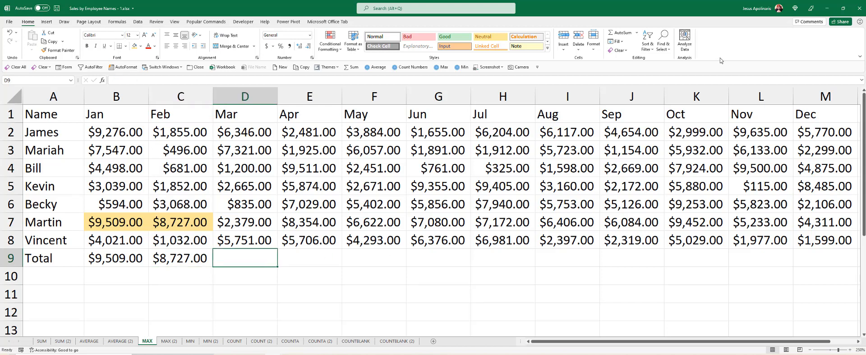
click(637, 34)
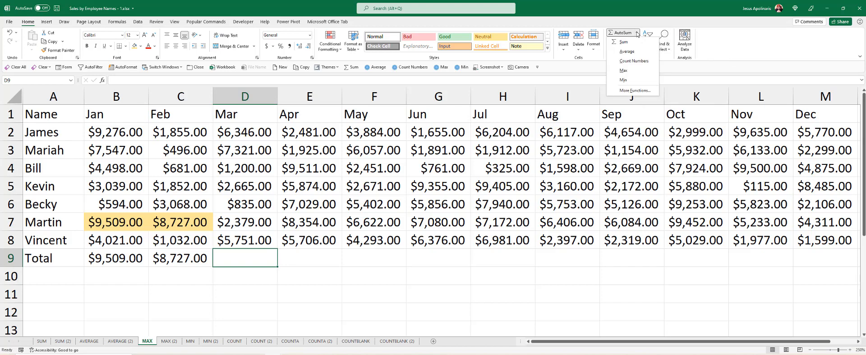
click(631, 74)
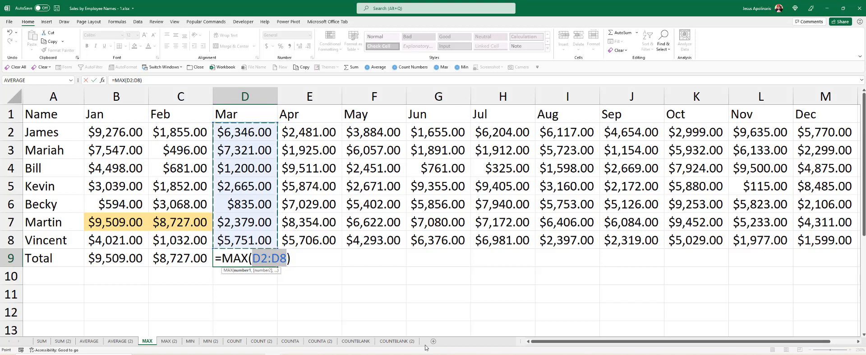
key(Return)
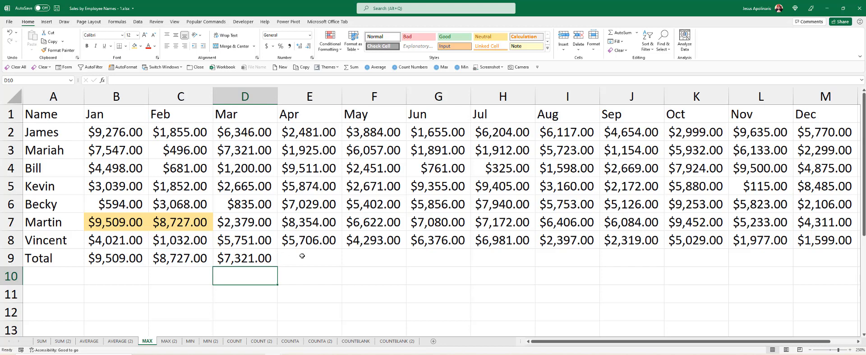
Insert AutoSum's Max function across cells E9:M9 to return the highest sales value for April through December.
click(303, 256)
drag(302, 255, 852, 255)
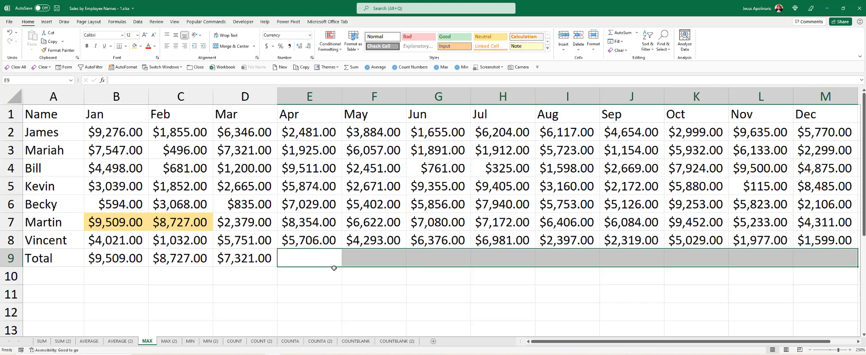
click(637, 33)
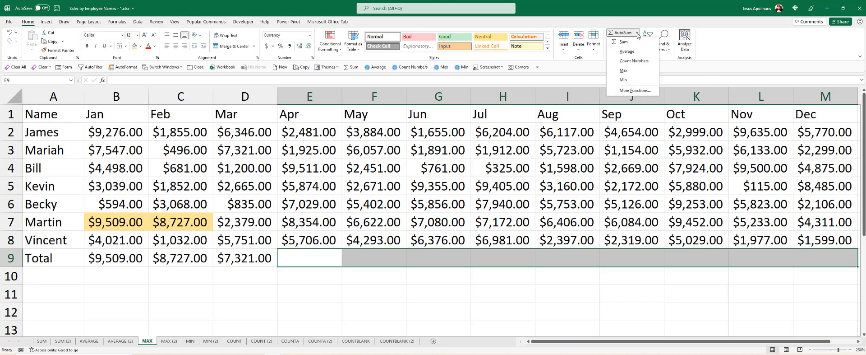
click(624, 70)
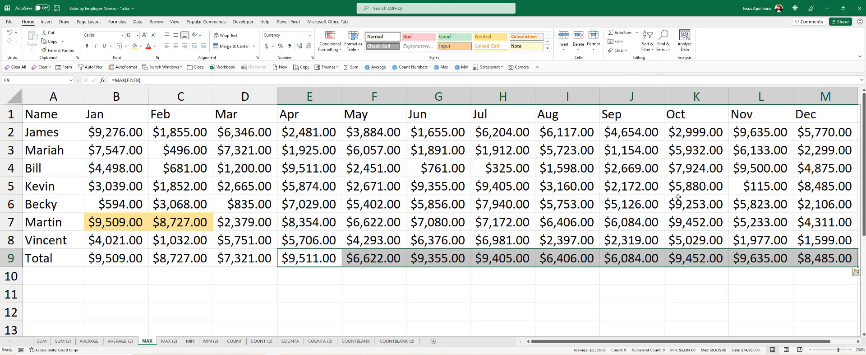
click(483, 261)
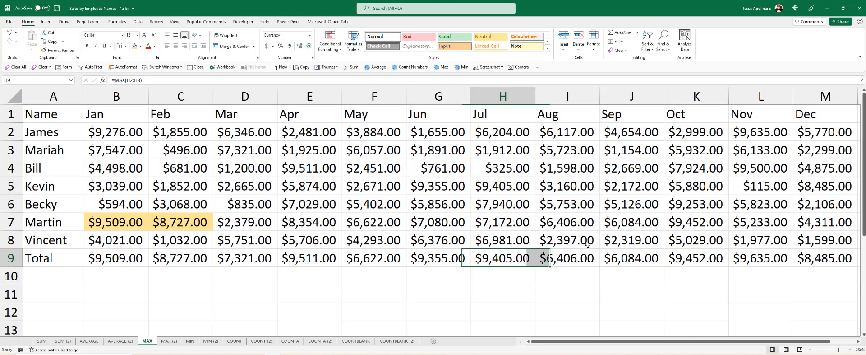
Clear December's result in cell M9 and insert AutoSum's Max function there for the range M2:M8.
click(827, 262)
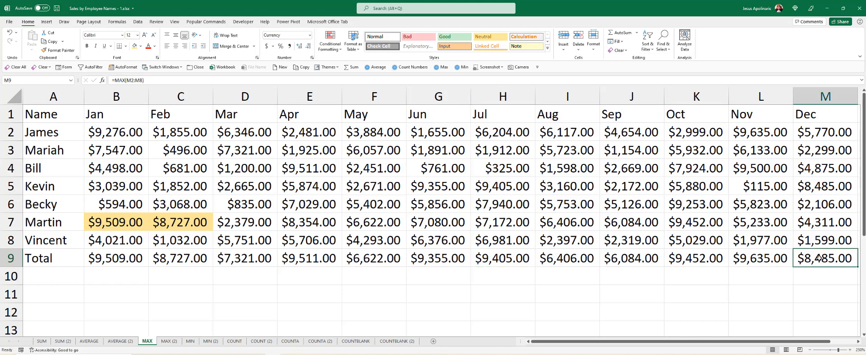
key(Delete)
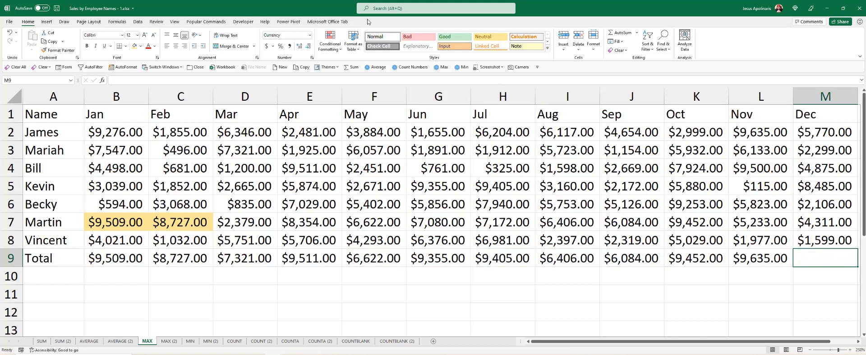
click(123, 23)
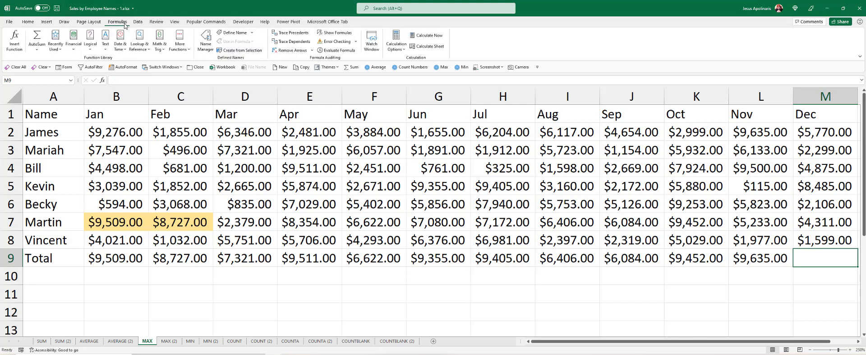
click(37, 51)
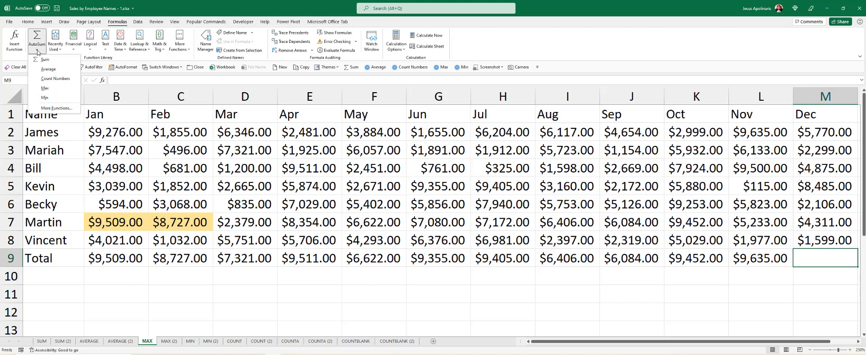
click(45, 88)
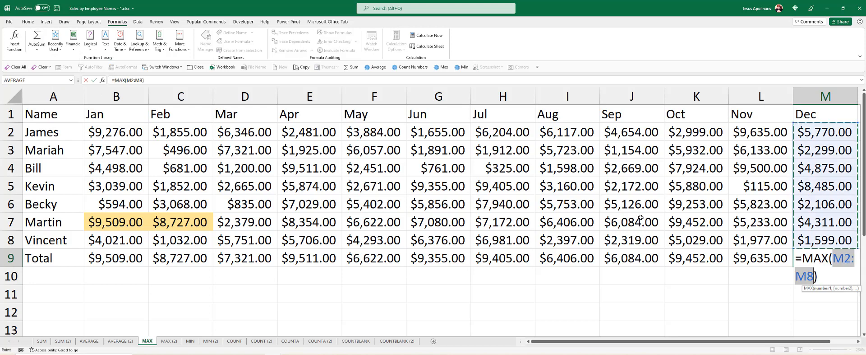
key(Return)
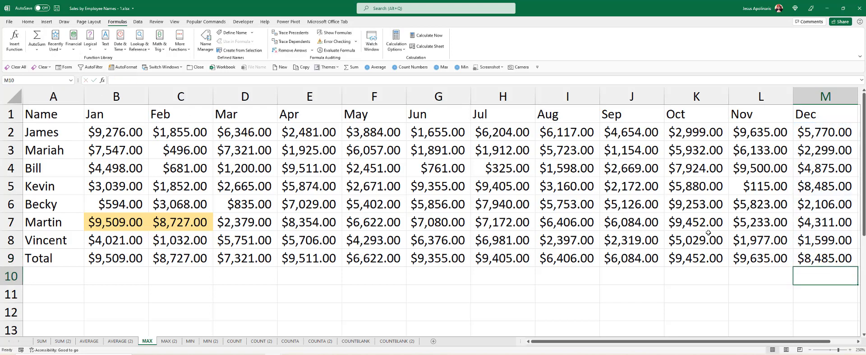
Clear cell M9, search Insert Function for "Max", and insert the MAX function with the range M2:M8.
click(812, 261)
key(Delete)
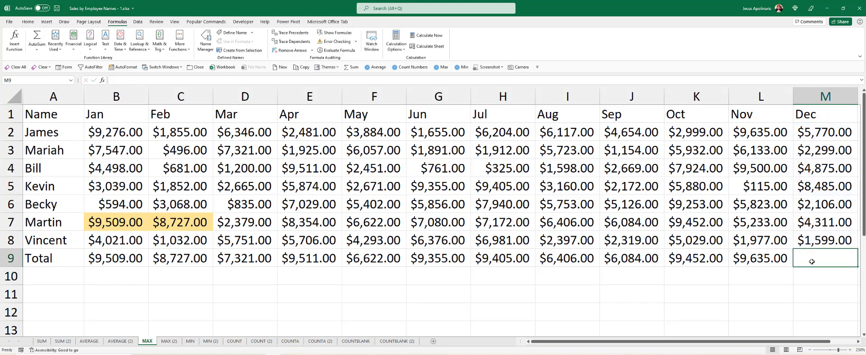
click(19, 47)
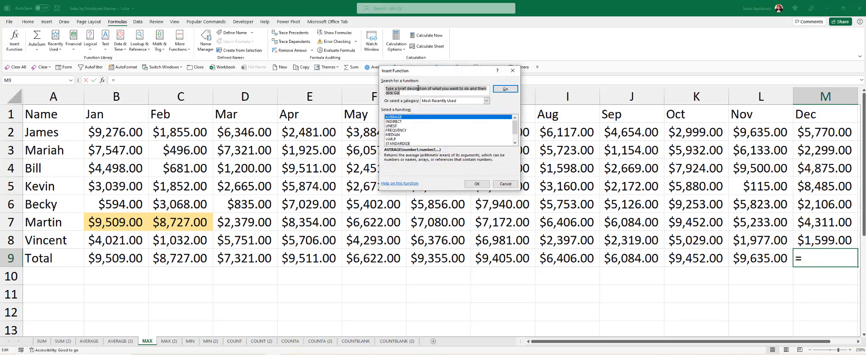
text(Max)
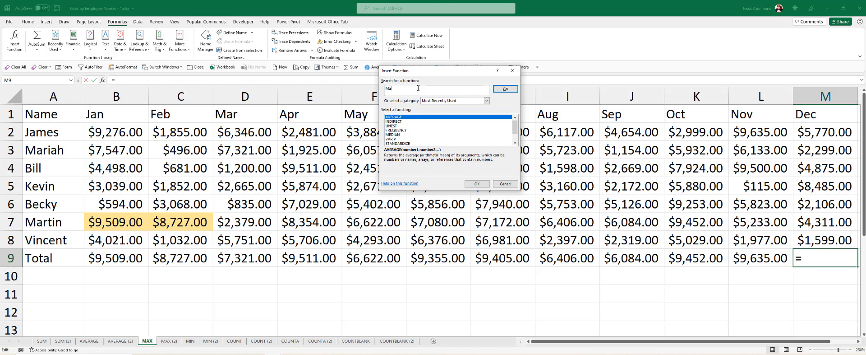
click(503, 90)
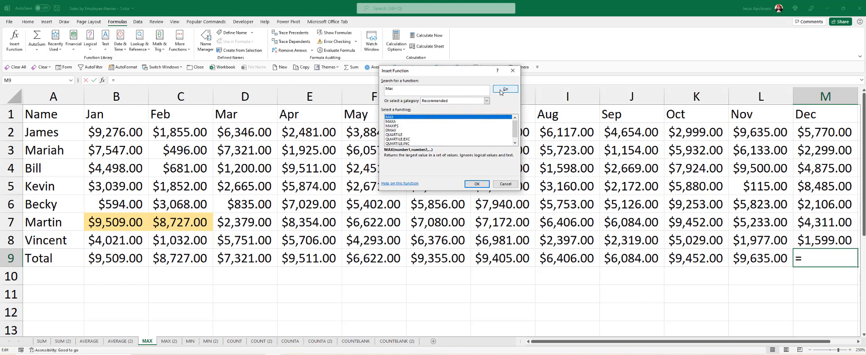
click(476, 184)
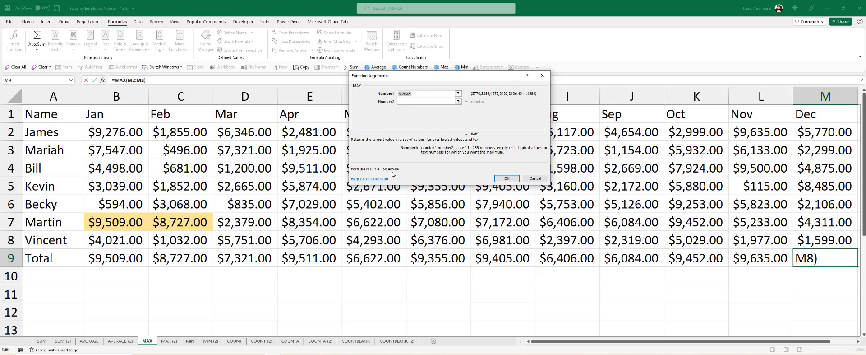
click(505, 178)
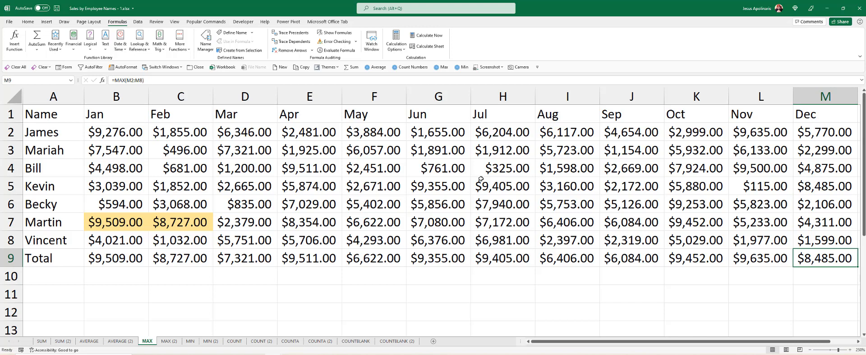
Switch to the MIN sheet and enter =MIN(B2:B8) in cell B9 for the lowest January sales value.
click(190, 340)
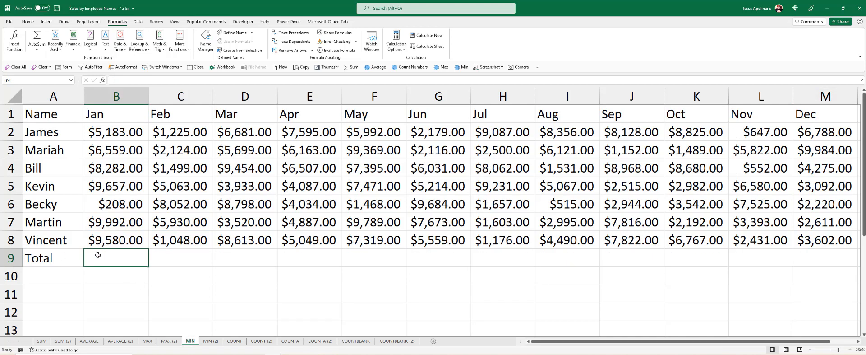
click(28, 21)
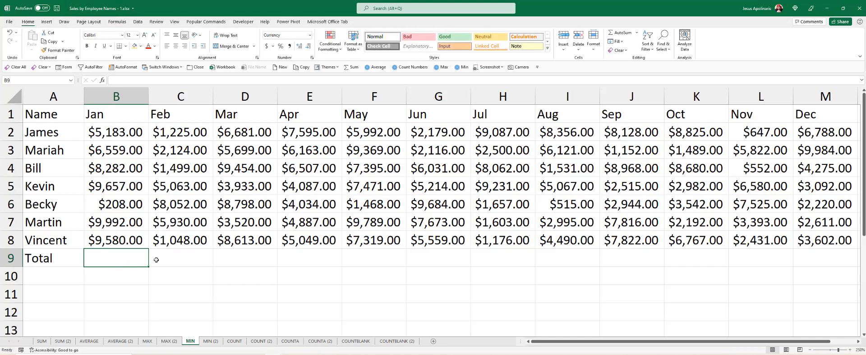
text(=)
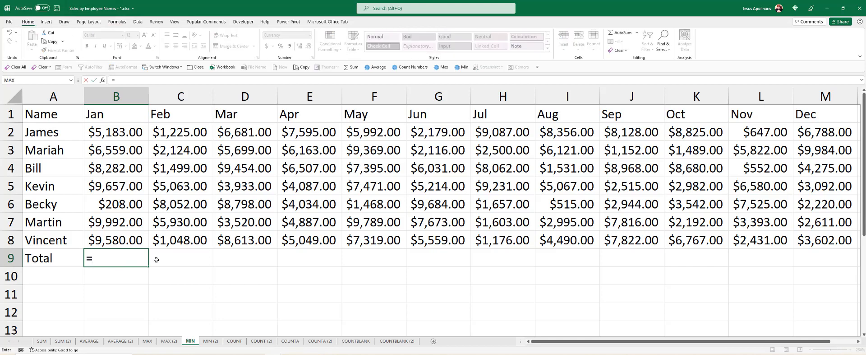
text(min)
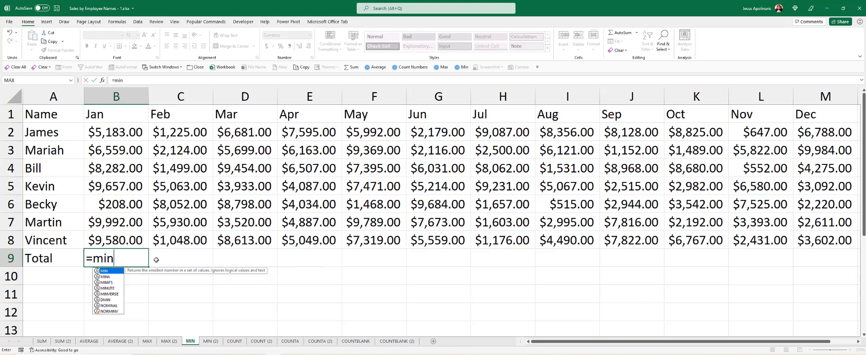
key(Tab)
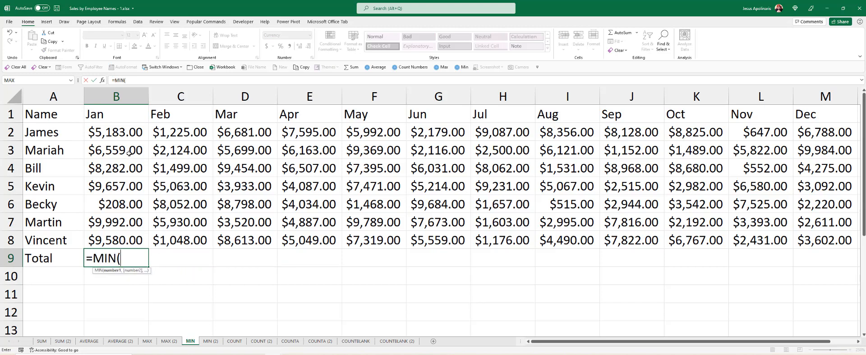
drag(129, 132, 126, 239)
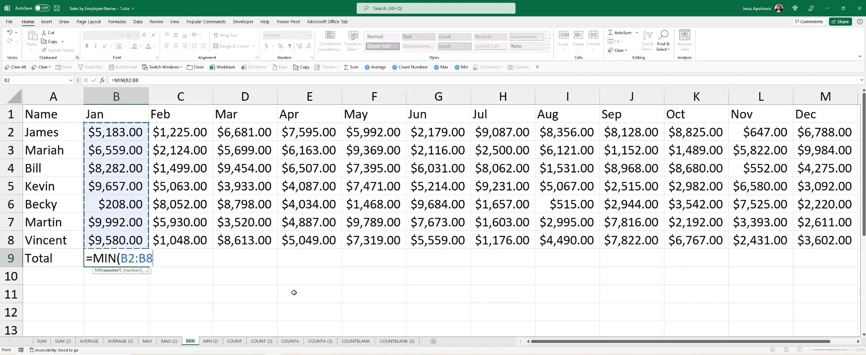
text())
key(Return)
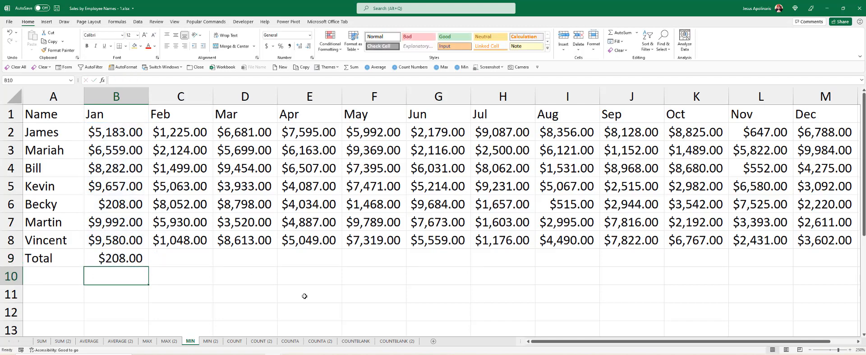
Clear cell B9, enter the formula =MIN(B2:B8) in it again, and check the entered formula.
click(109, 259)
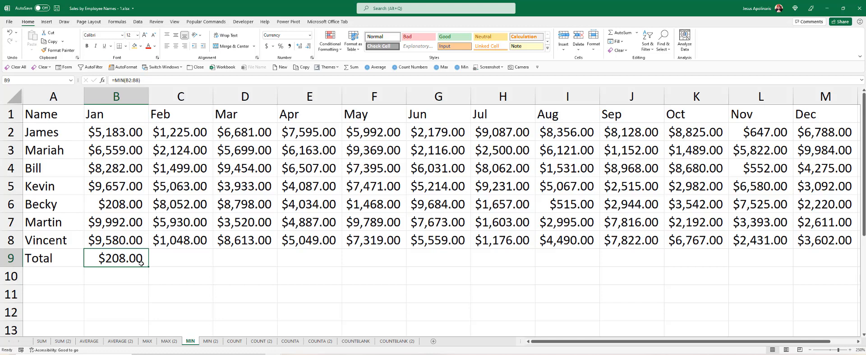
key(Delete)
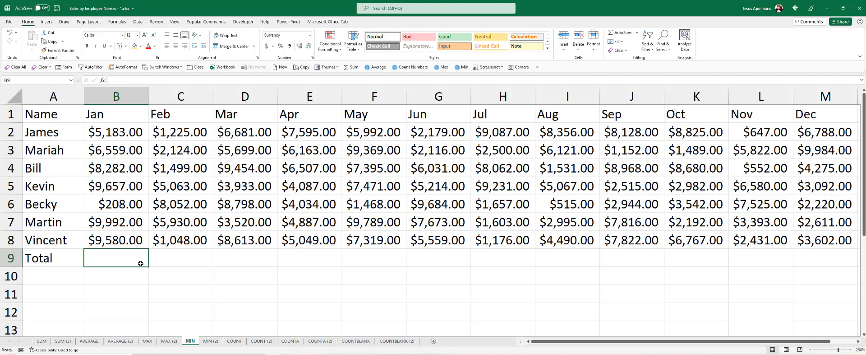
text(=)
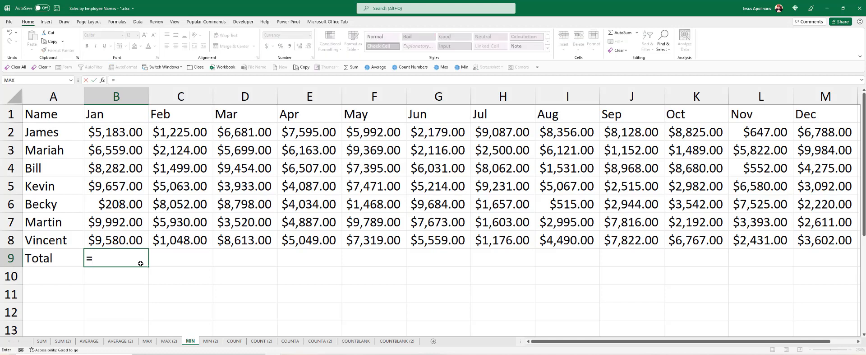
text(min)
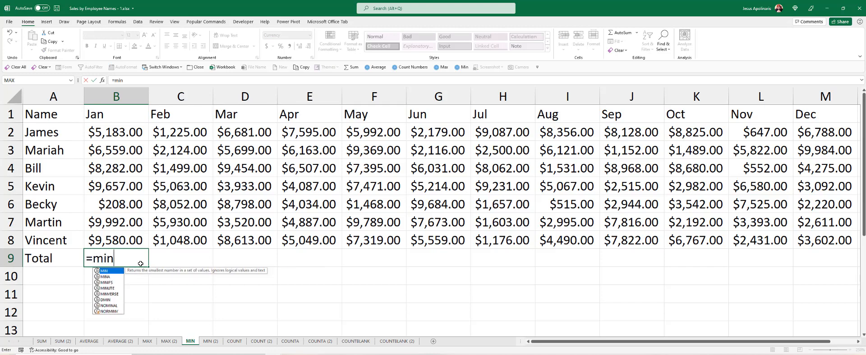
key(Tab)
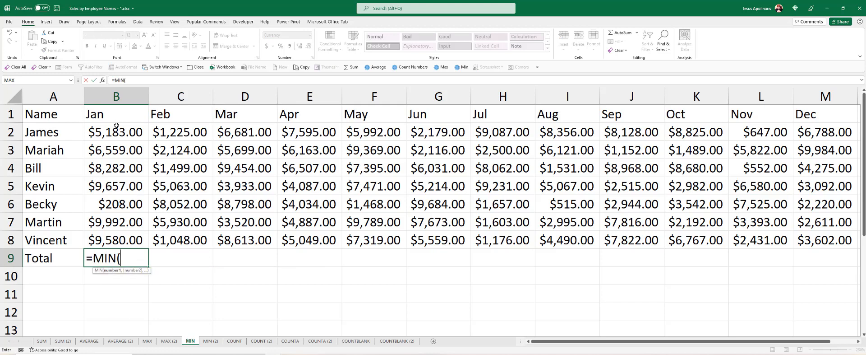
drag(116, 126, 124, 239)
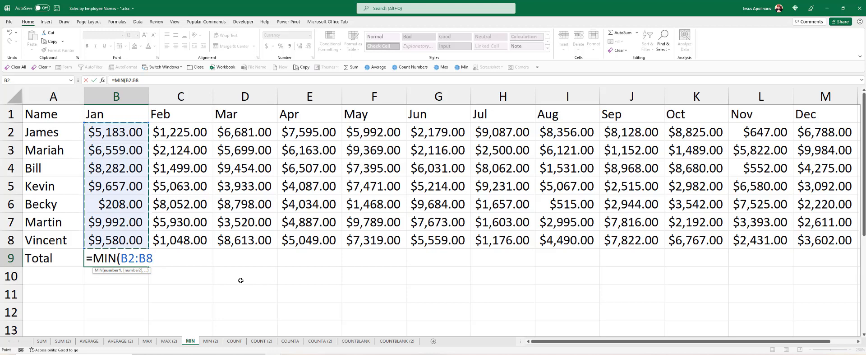
text())
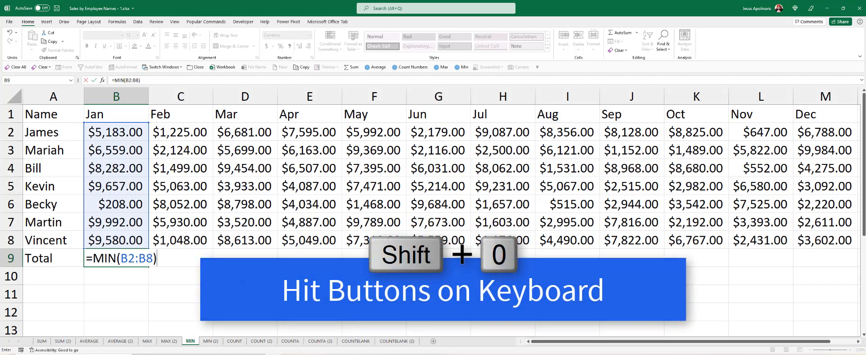
key(Return)
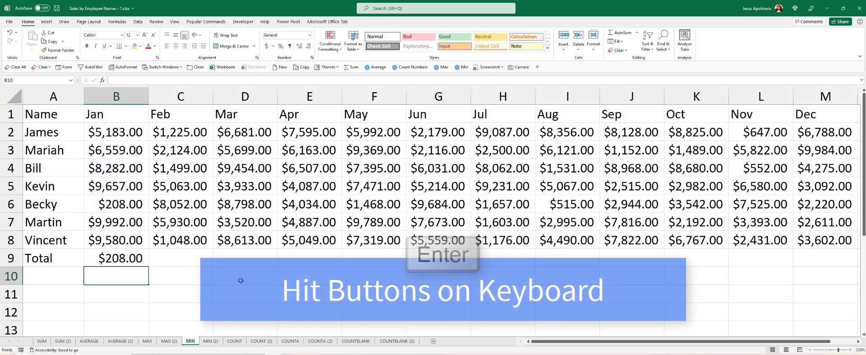
click(117, 256)
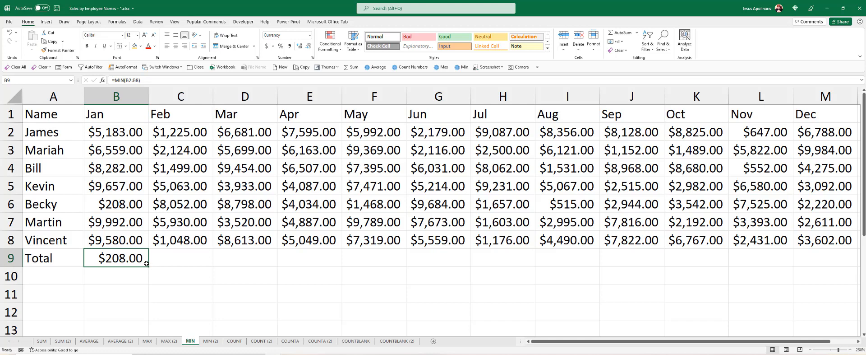
Enter the formula =MIN(C2:C8) in cell C9 for February's lowest sales and check the entered formula.
click(179, 259)
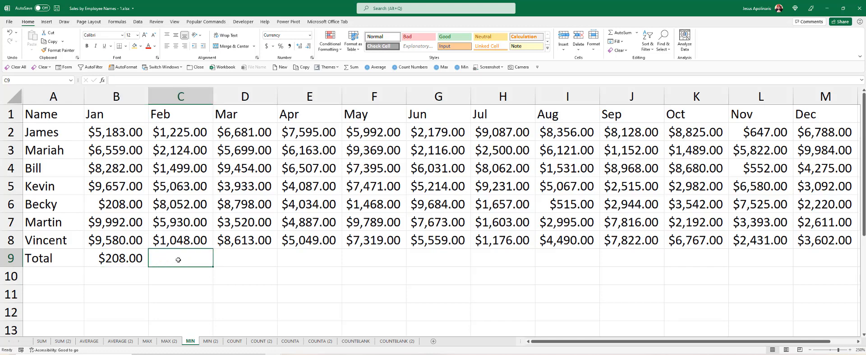
text(=)
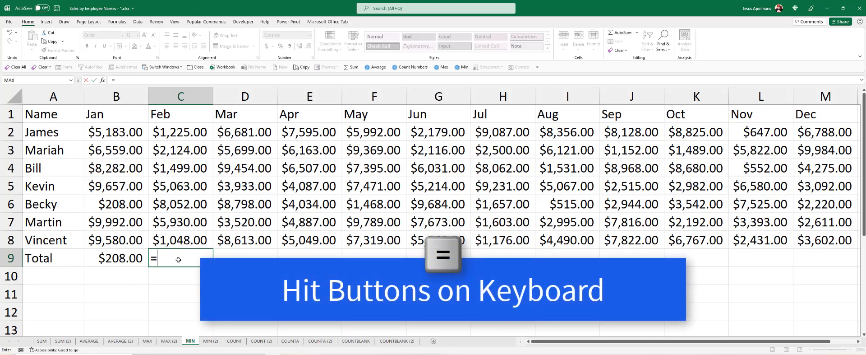
text(min)
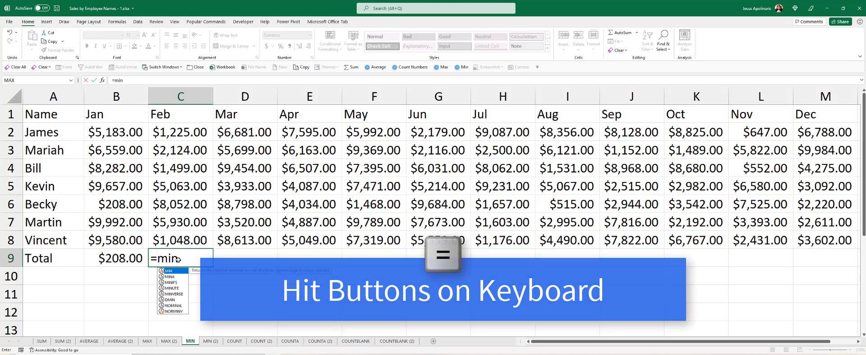
key(Tab)
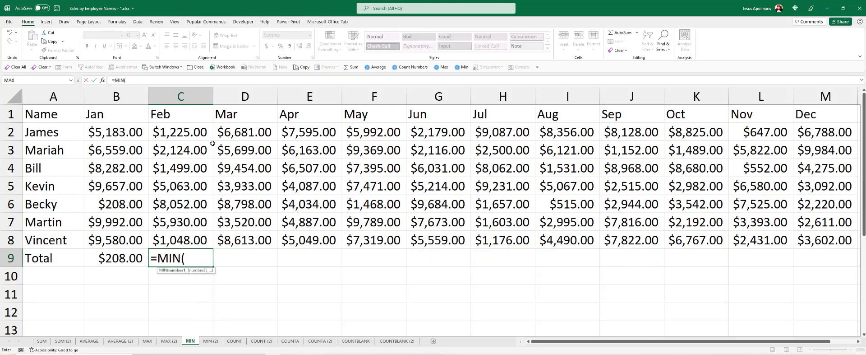
drag(197, 132, 196, 238)
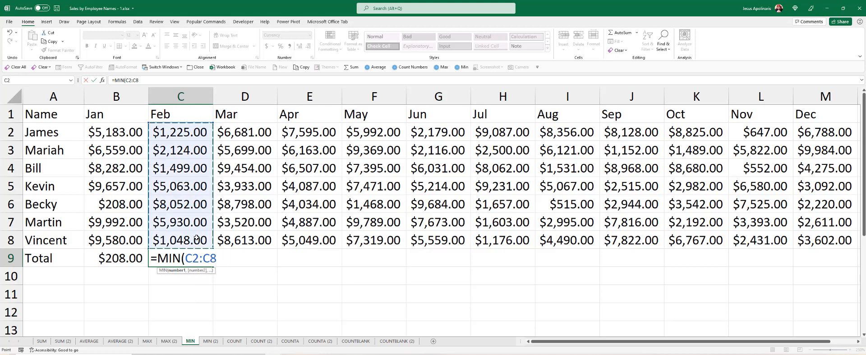
key(Return)
click(192, 256)
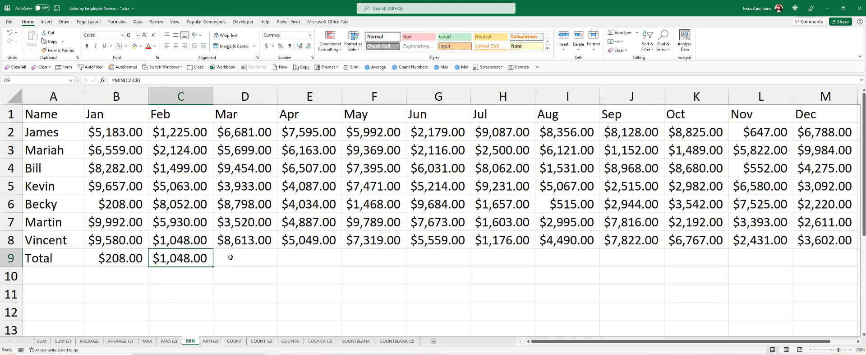
Fill cells D9 through K9 with AutoSum's Min function for the March to October sales.
drag(231, 257, 679, 262)
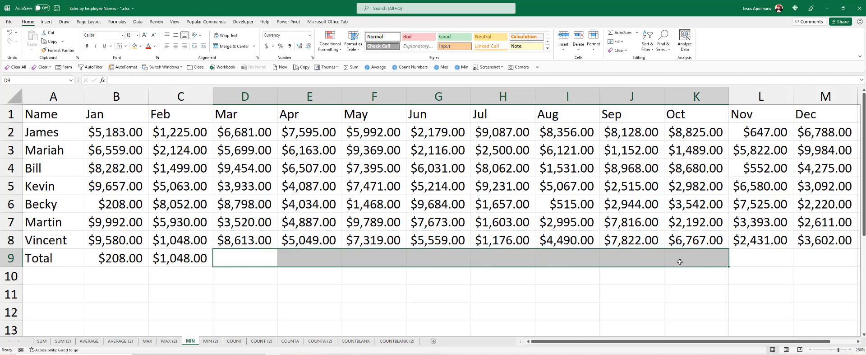
click(637, 34)
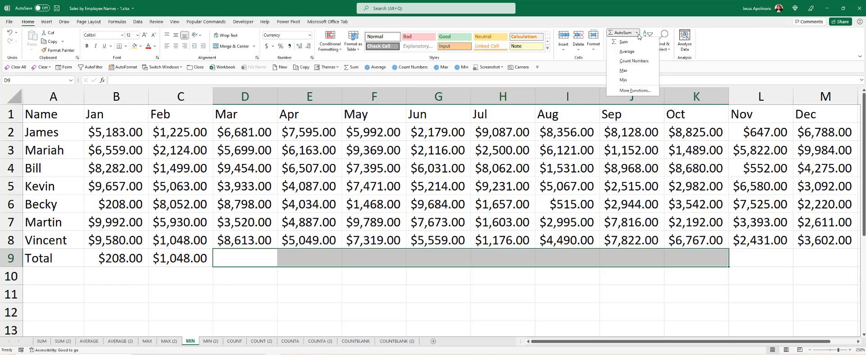
click(624, 80)
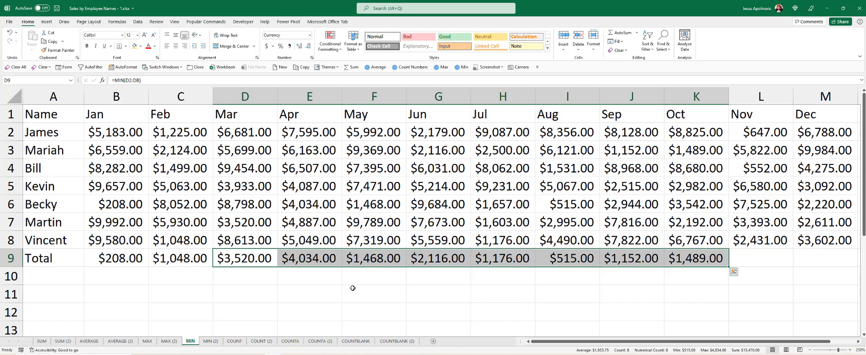
Insert AutoSum's Min function in cell L9 for November's sales range L2:L8.
click(759, 260)
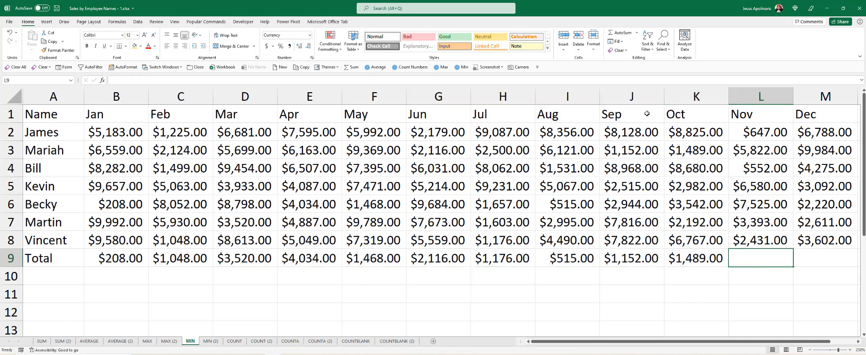
click(637, 33)
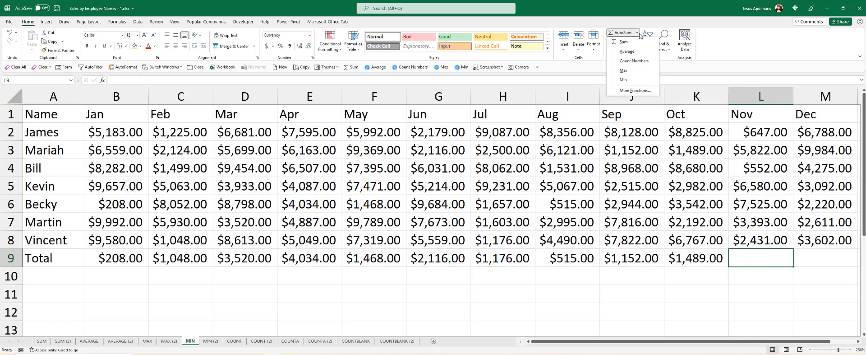
click(635, 80)
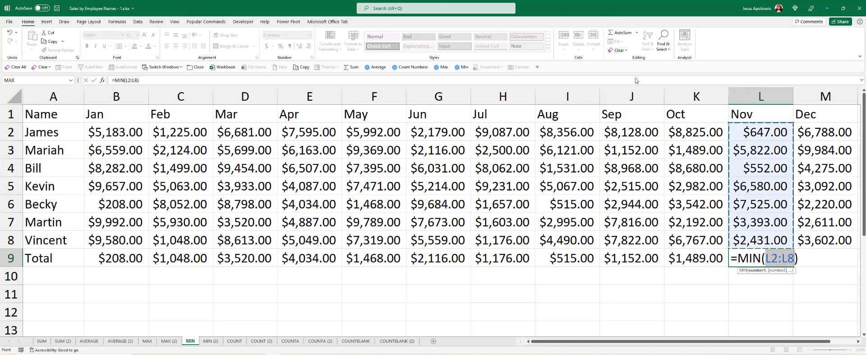
key(Return)
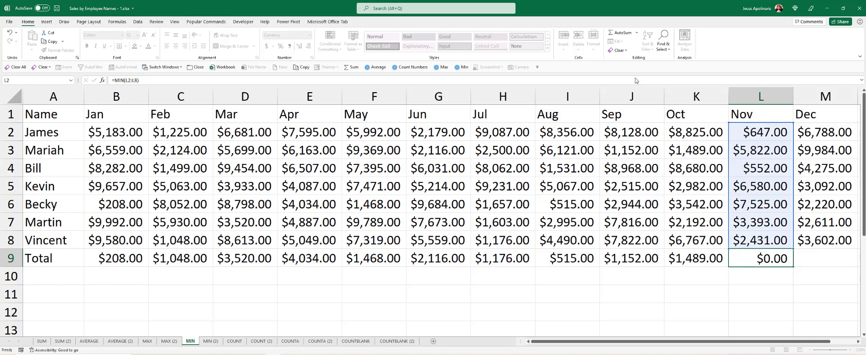
Search Insert Function for "Min" and insert the MIN function in December's cell M9 with the range M2:M8.
click(818, 252)
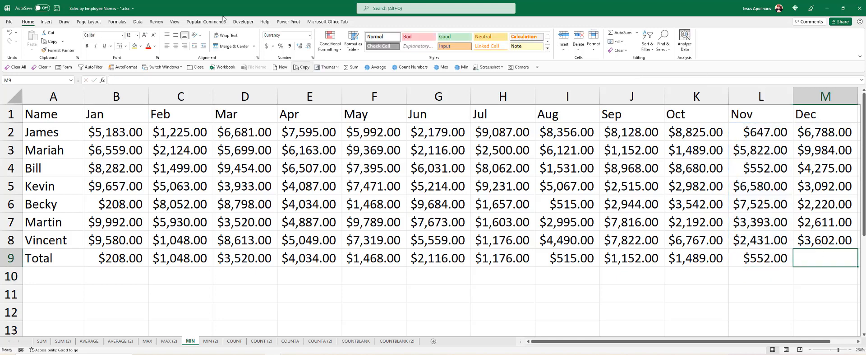
click(118, 21)
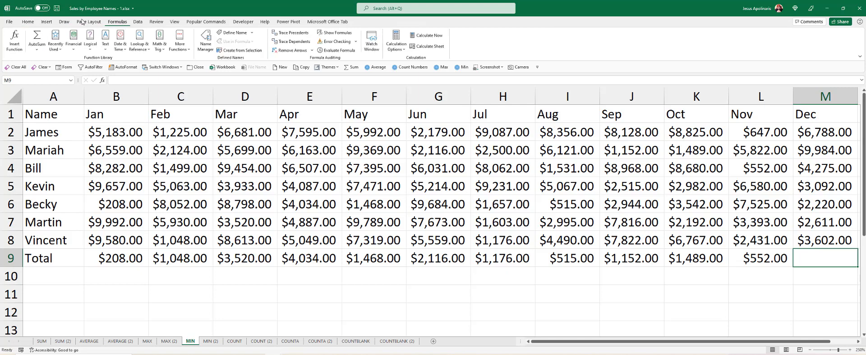
click(36, 49)
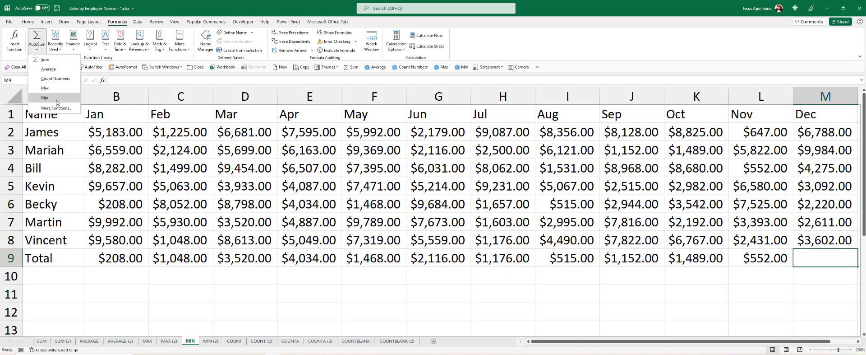
click(161, 7)
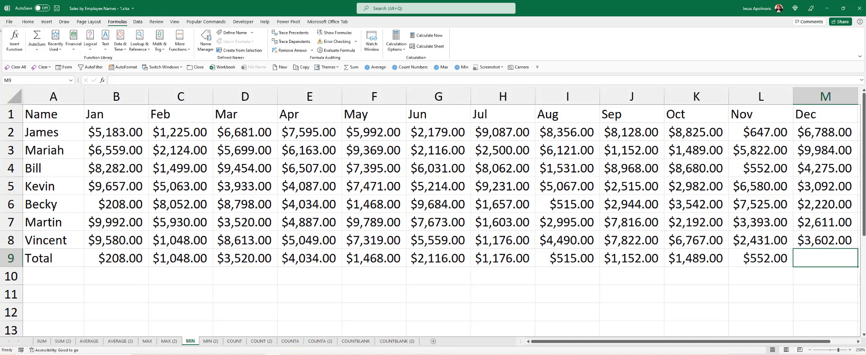
click(19, 49)
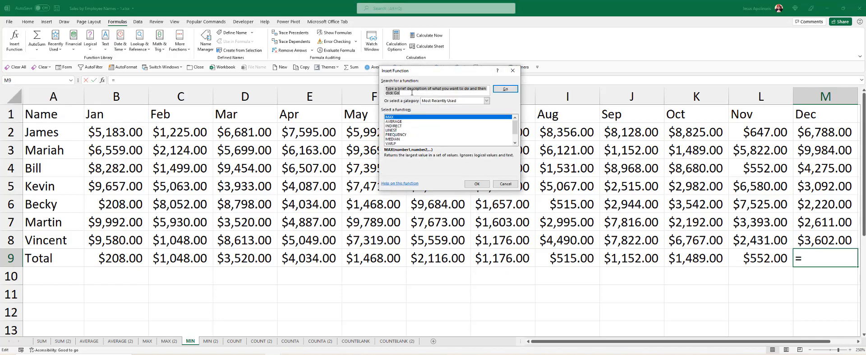
text(m)
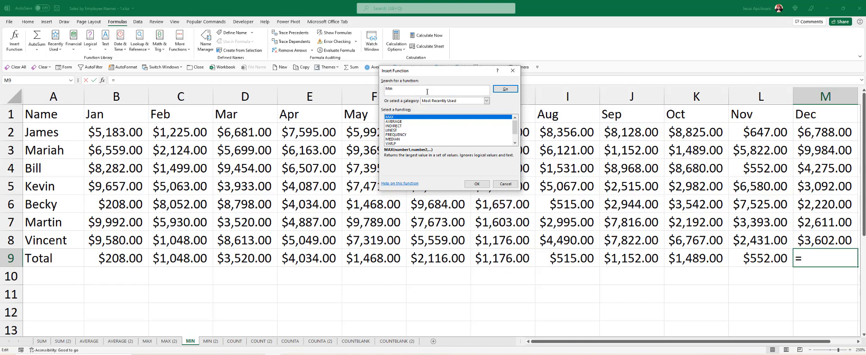
click(506, 89)
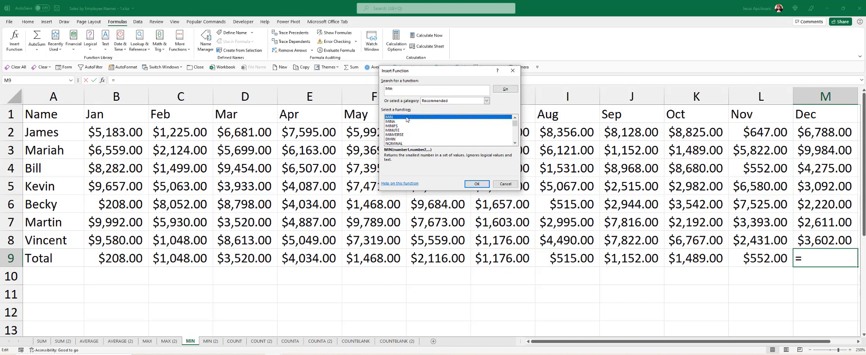
click(477, 184)
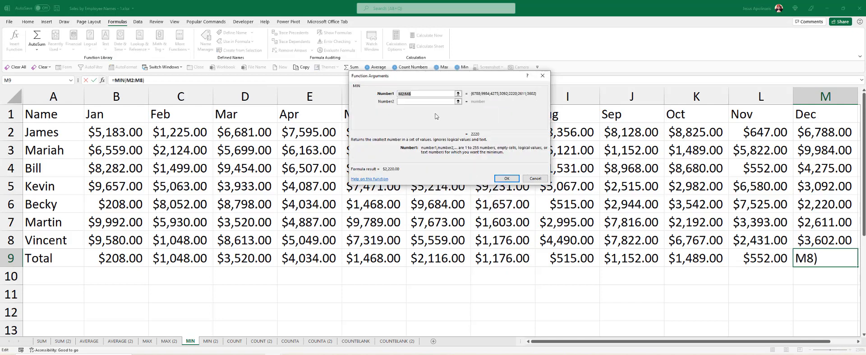
drag(429, 78, 377, 36)
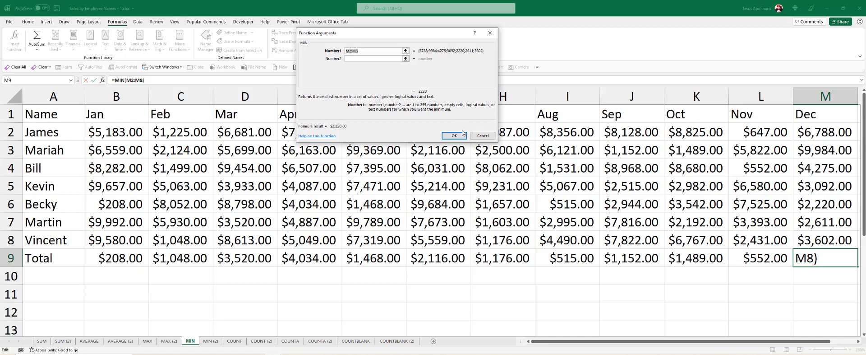
click(449, 137)
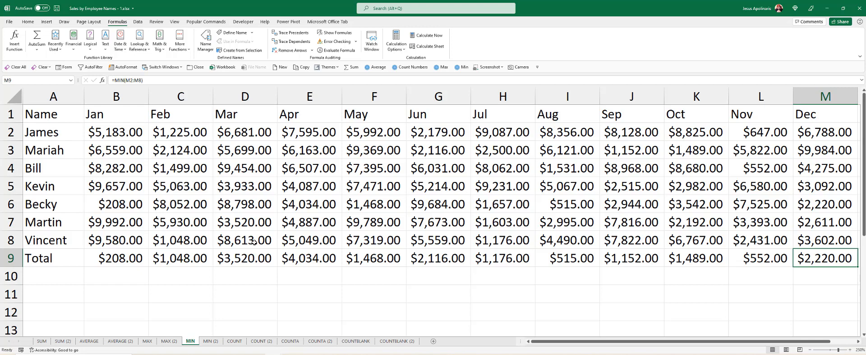
Select the empty cell B10 and examine the list of recently used functions without inserting one.
click(356, 270)
click(138, 269)
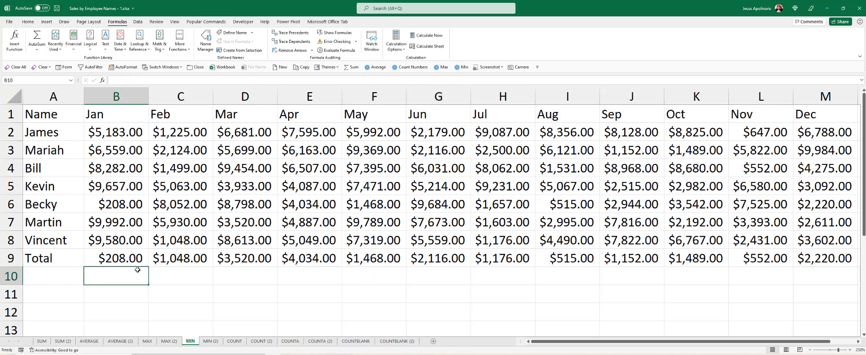
click(62, 51)
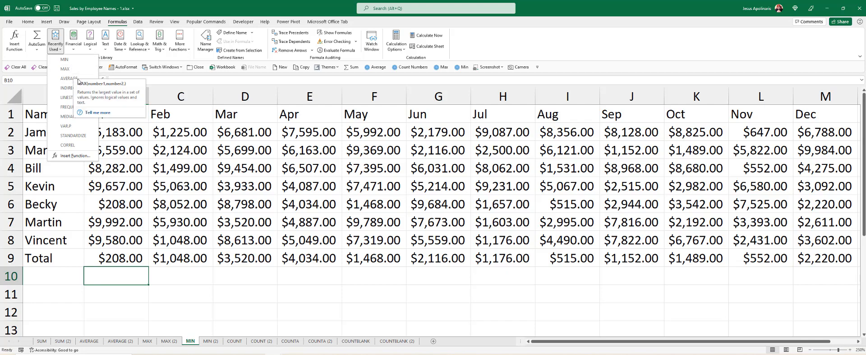
click(61, 49)
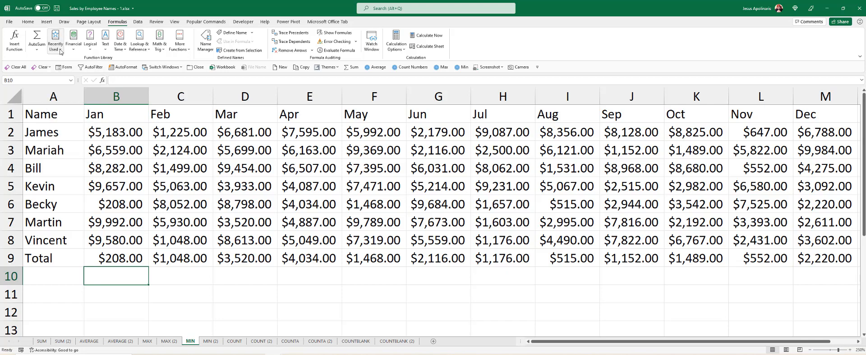
Return to the Home commands and select January's result in cell B9 to view its formula.
click(29, 23)
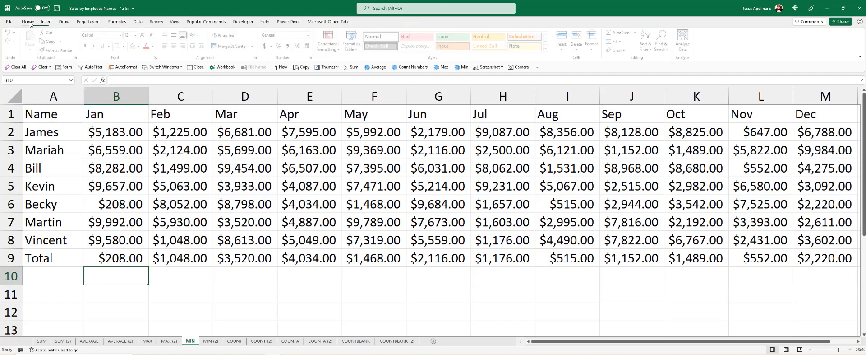
click(174, 269)
click(128, 254)
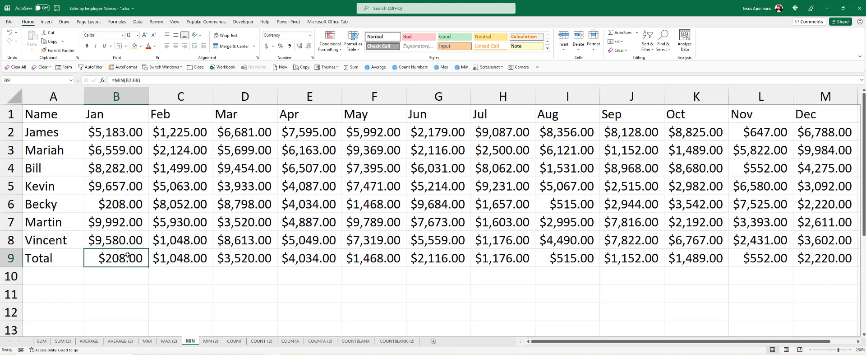